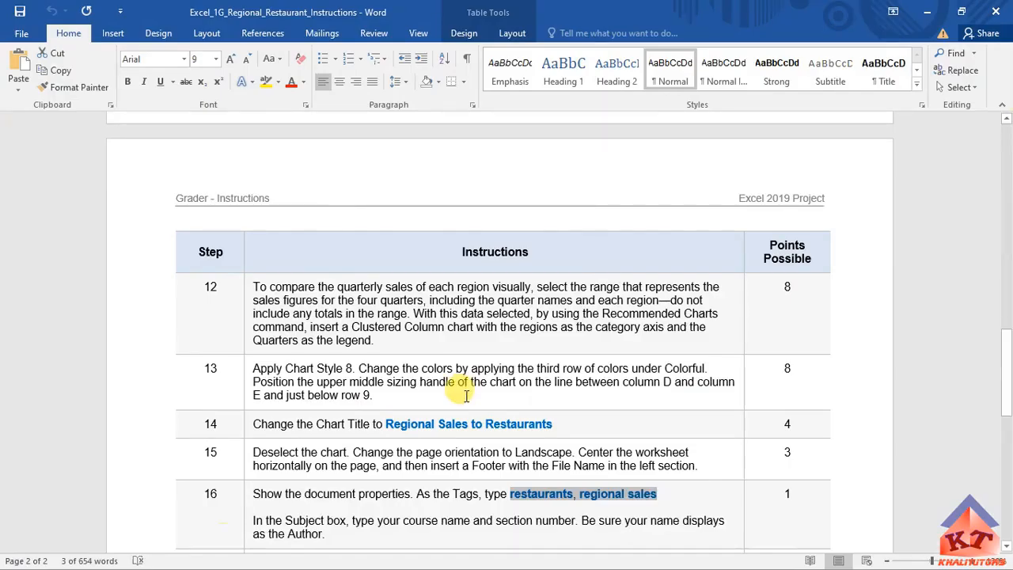
# - Review the first project steps in the Word instructions and look over the regional sales workbook they refer to
pyautogui.scroll(-4, 451, 225)
pyautogui.scroll(20, 451, 225)
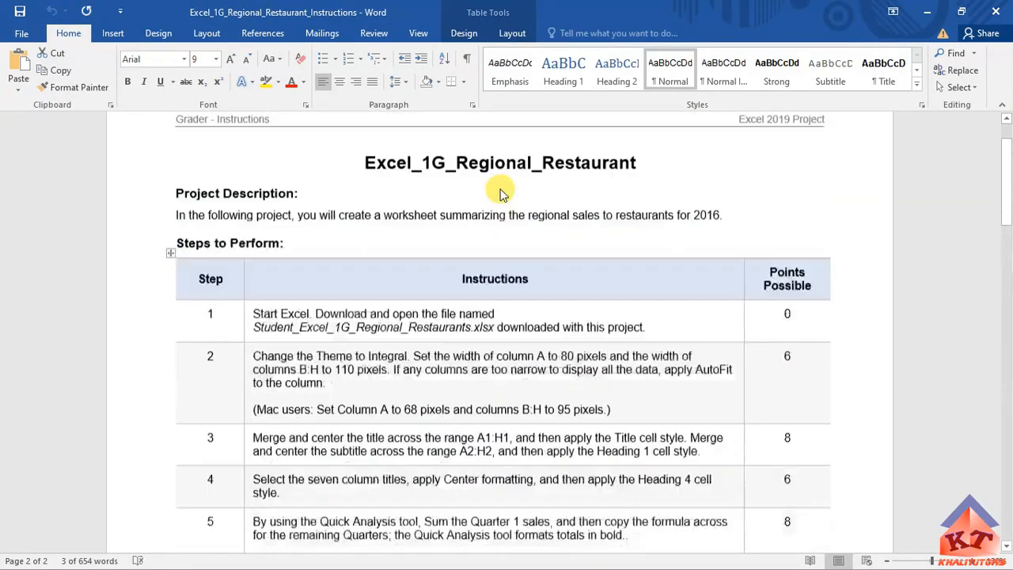
pyautogui.scroll(-3, 447, 215)
pyautogui.scroll(-1, 447, 215)
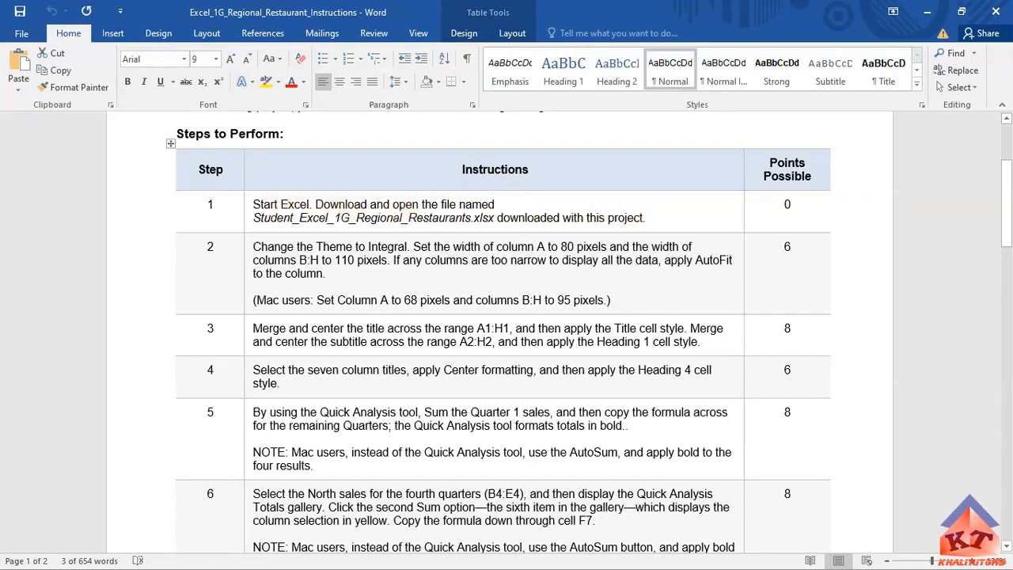
pyautogui.click(75, 566)
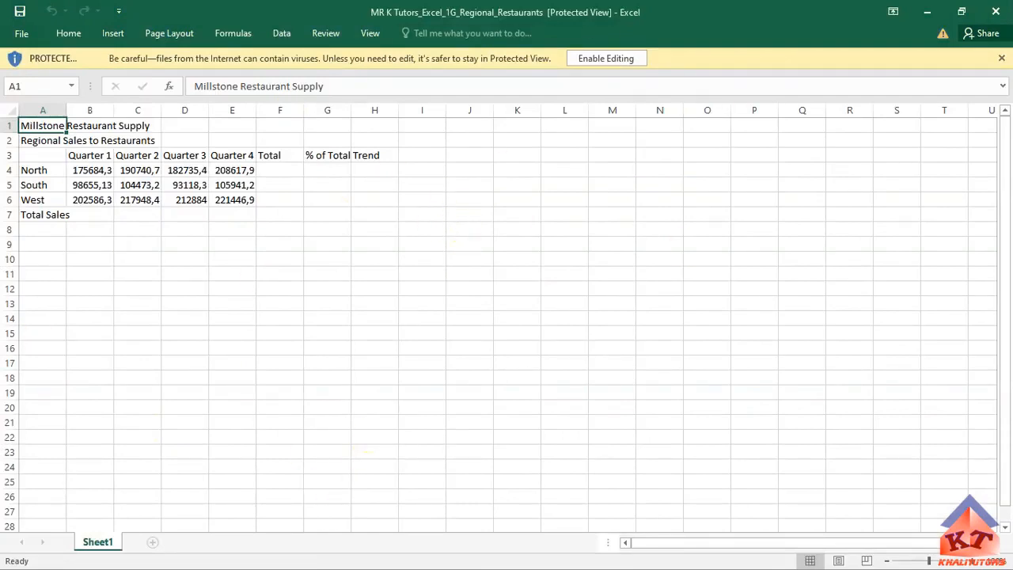
pyautogui.click(110, 567)
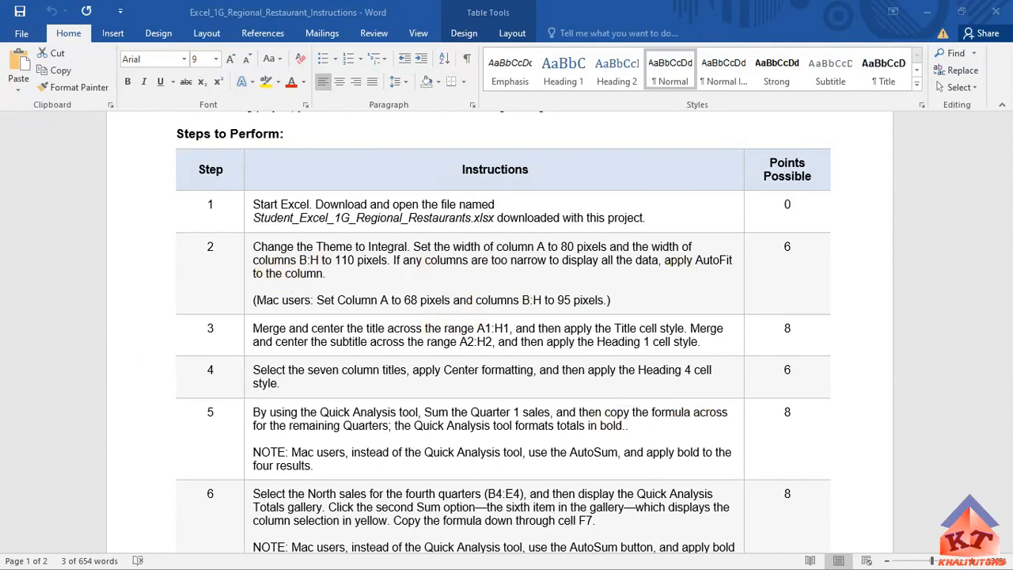
# - Switch to the regional restaurants workbook in Excel and enable editing
pyautogui.hotkey('alt', 'Tab')
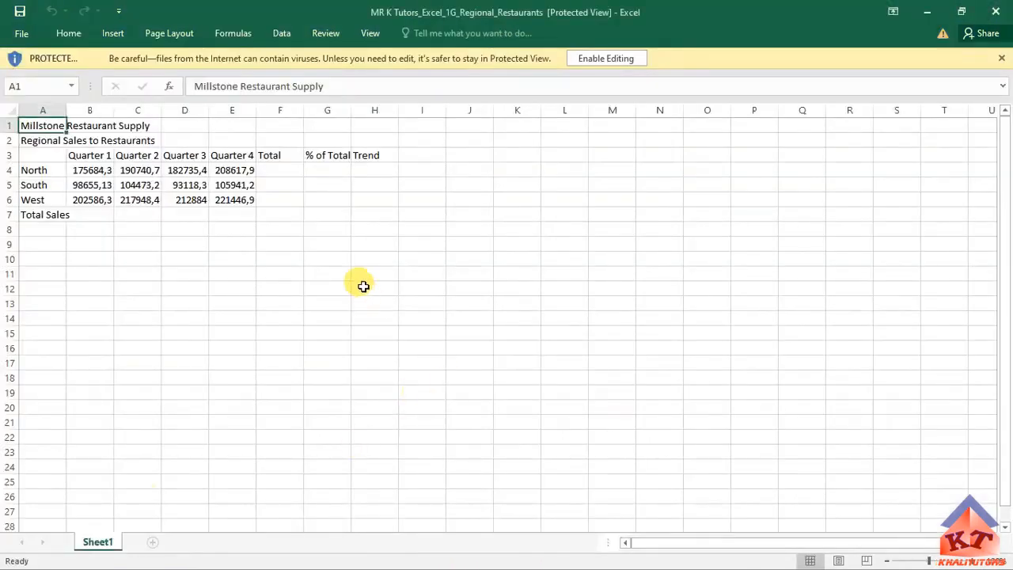
pyautogui.click(368, 274)
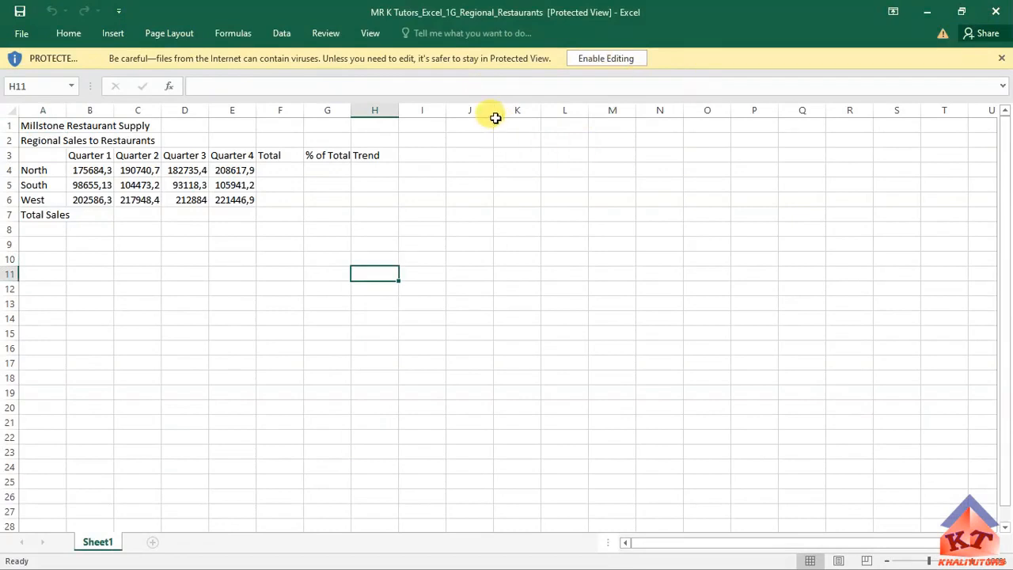
pyautogui.click(612, 59)
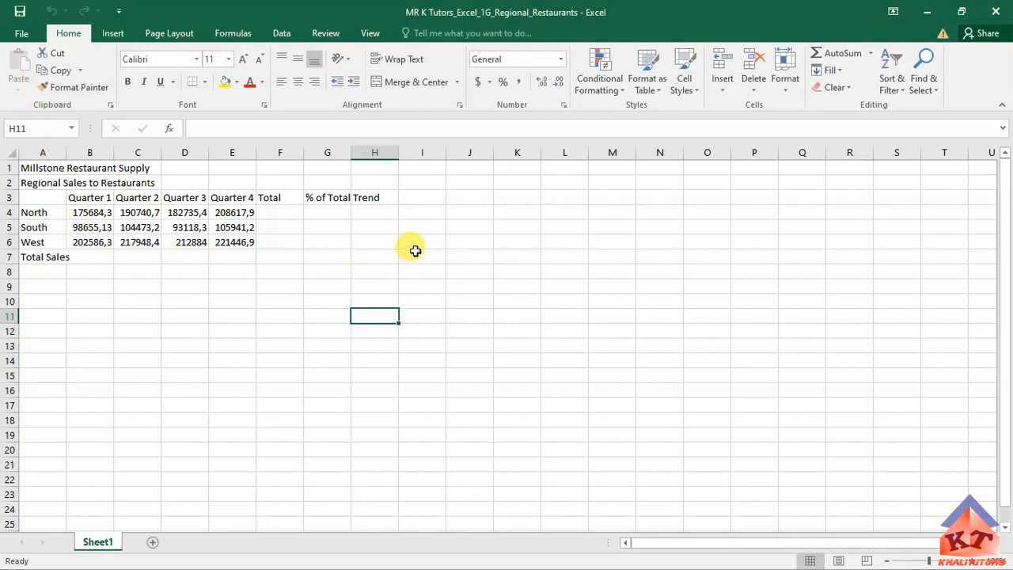
# - Change the workbook theme to Integral
pyautogui.click(167, 34)
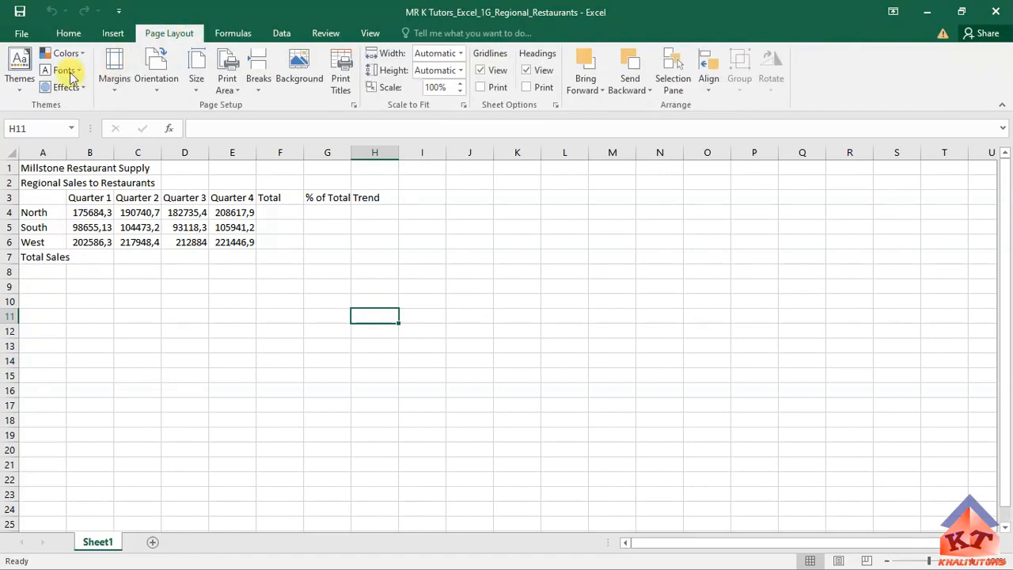
pyautogui.click(20, 79)
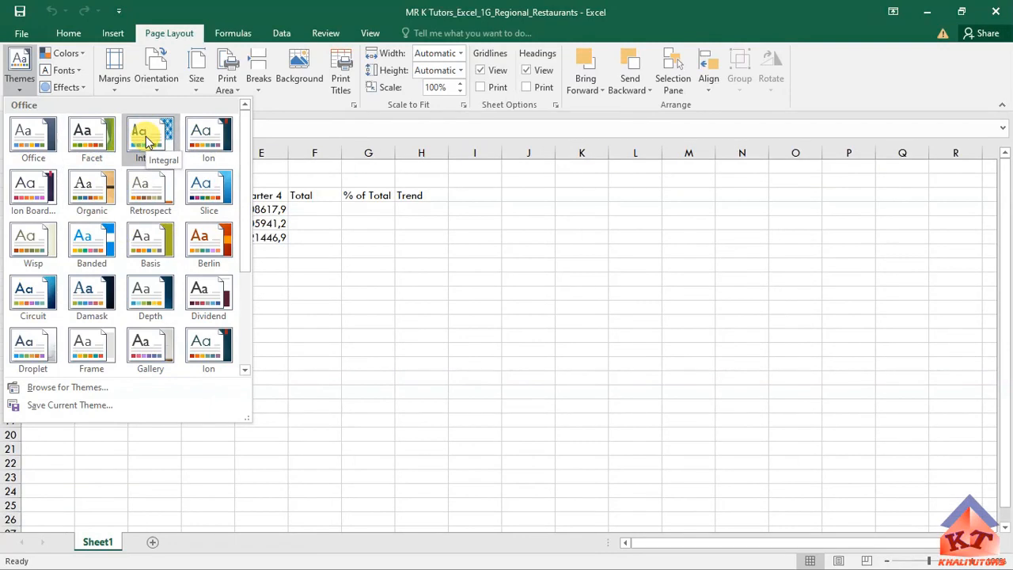
pyautogui.click(146, 136)
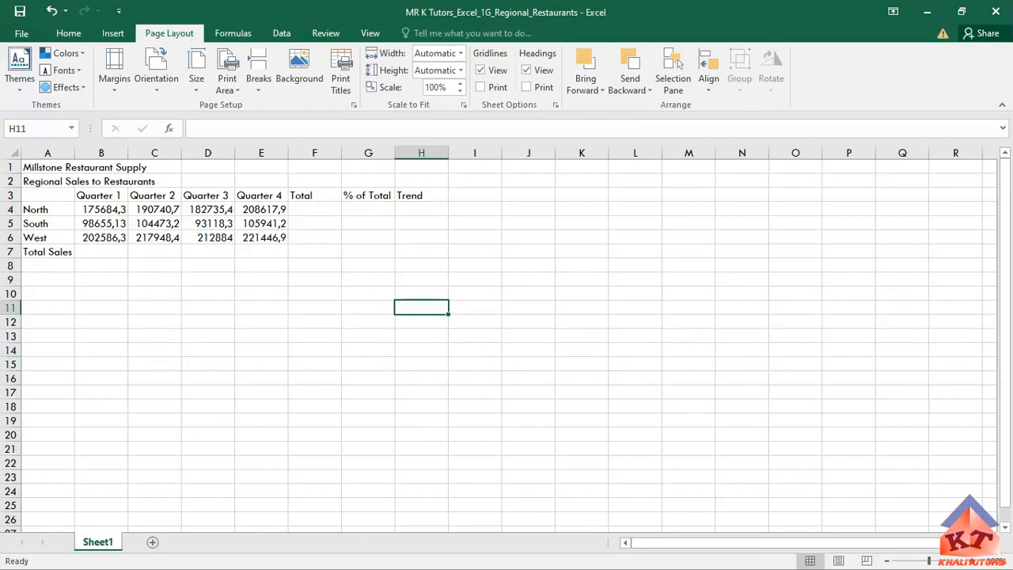
# - Set the width of column A to 80 pixels
pyautogui.click(49, 148)
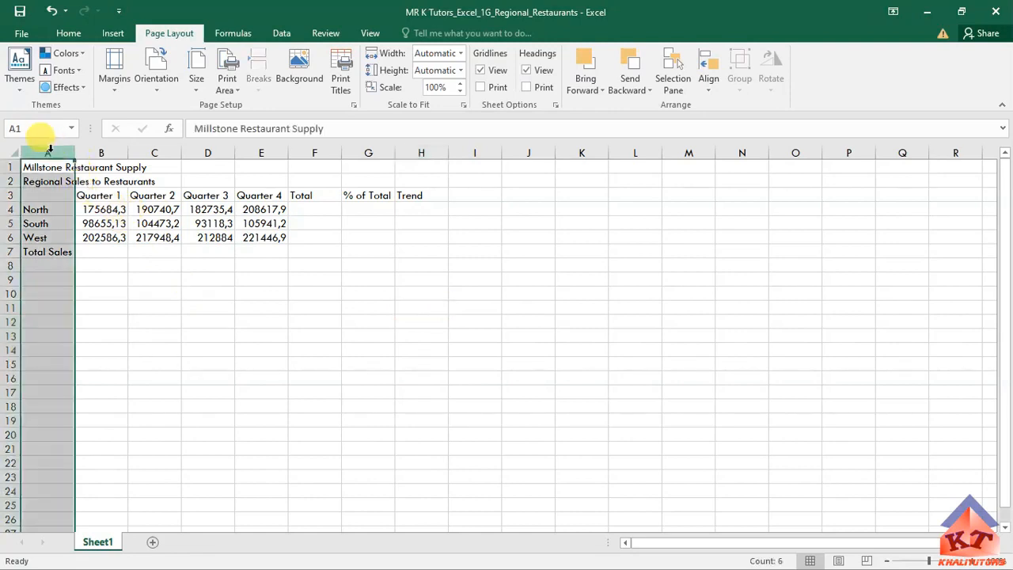
pyautogui.click(101, 151)
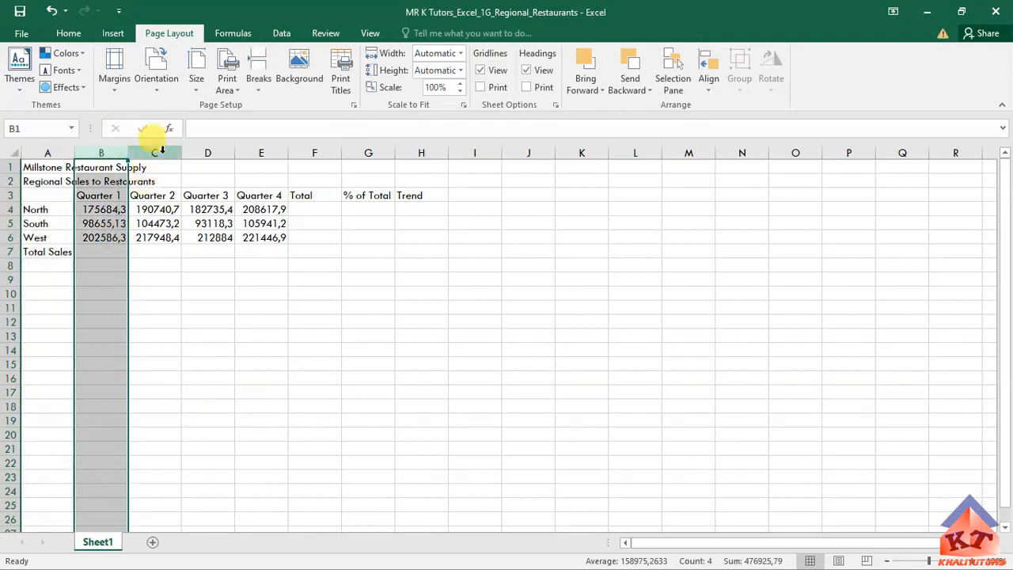
pyautogui.click(179, 155)
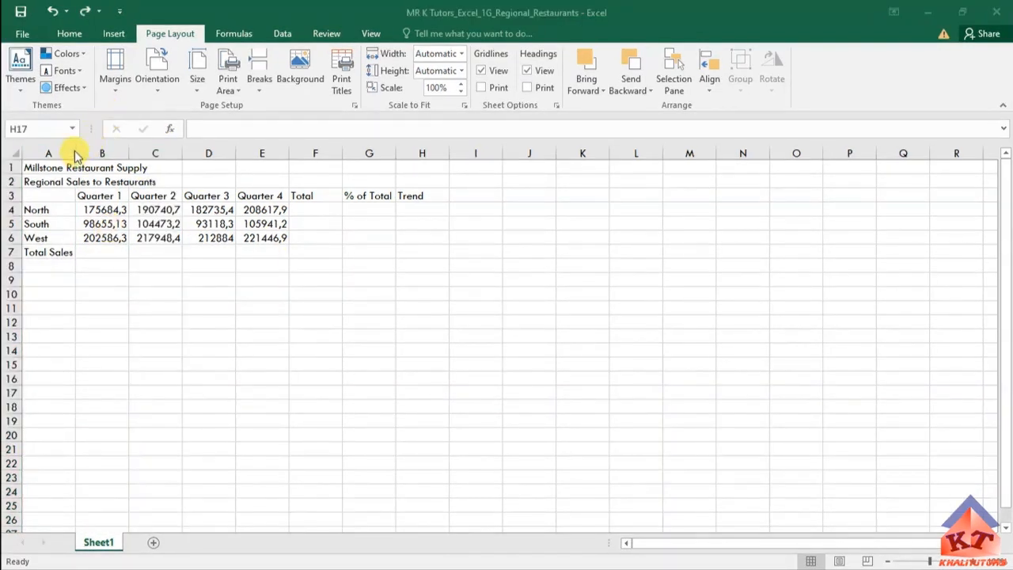
pyautogui.click(194, 289)
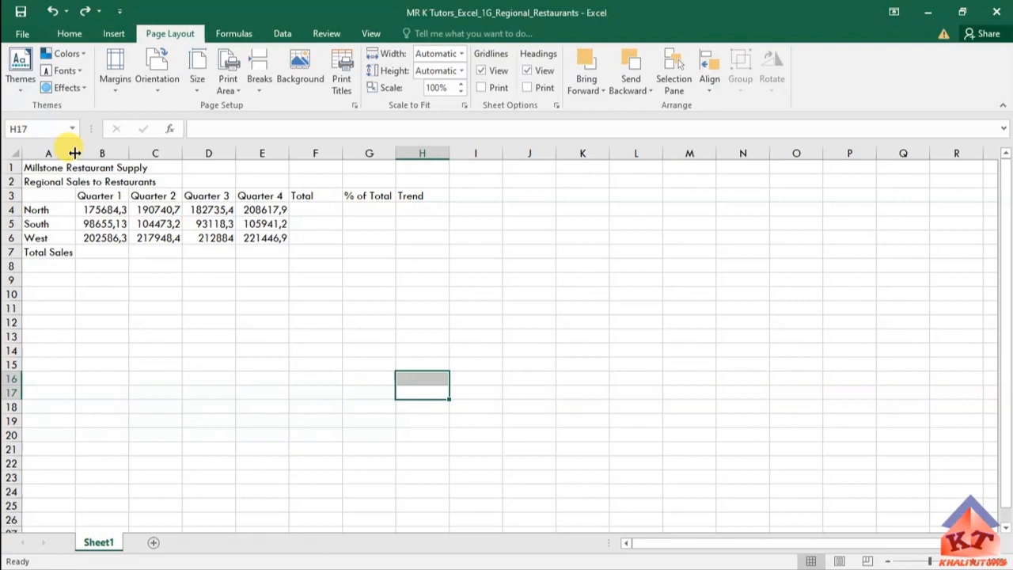
pyautogui.moveTo(74, 153); pyautogui.dragTo(75, 153)
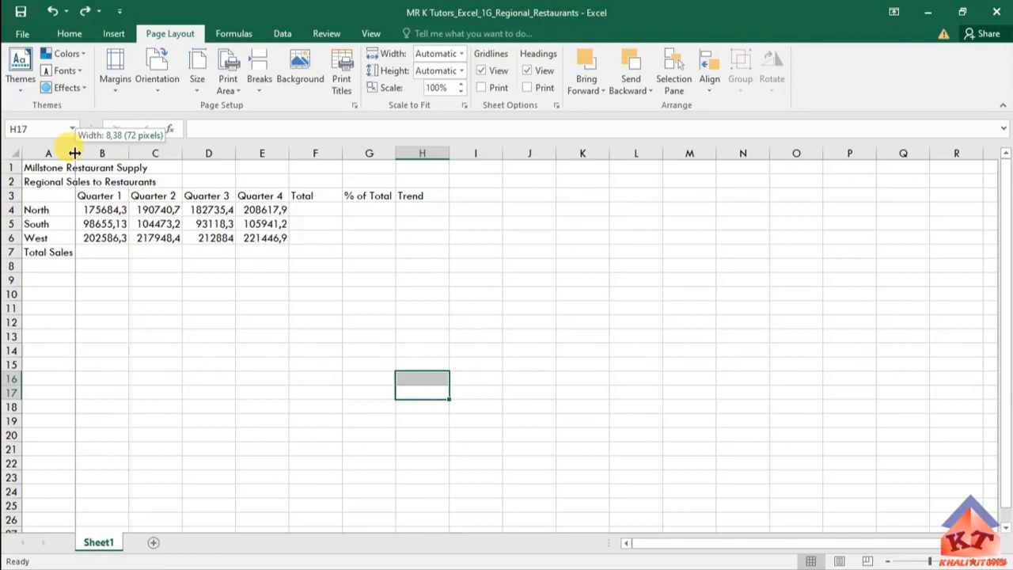
pyautogui.moveTo(74, 153); pyautogui.dragTo(80, 153)
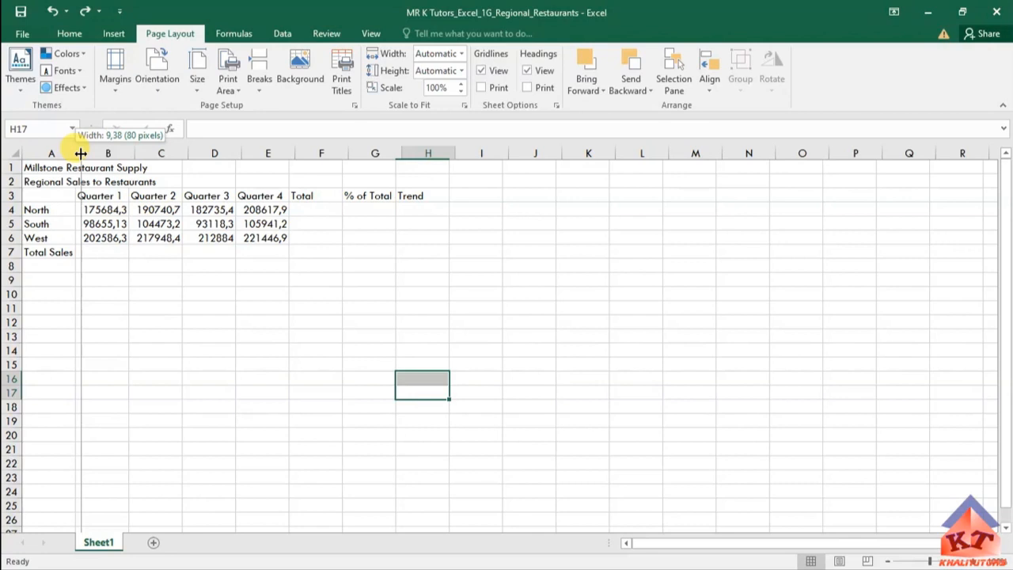
pyautogui.moveTo(81, 153); pyautogui.dragTo(81, 153)
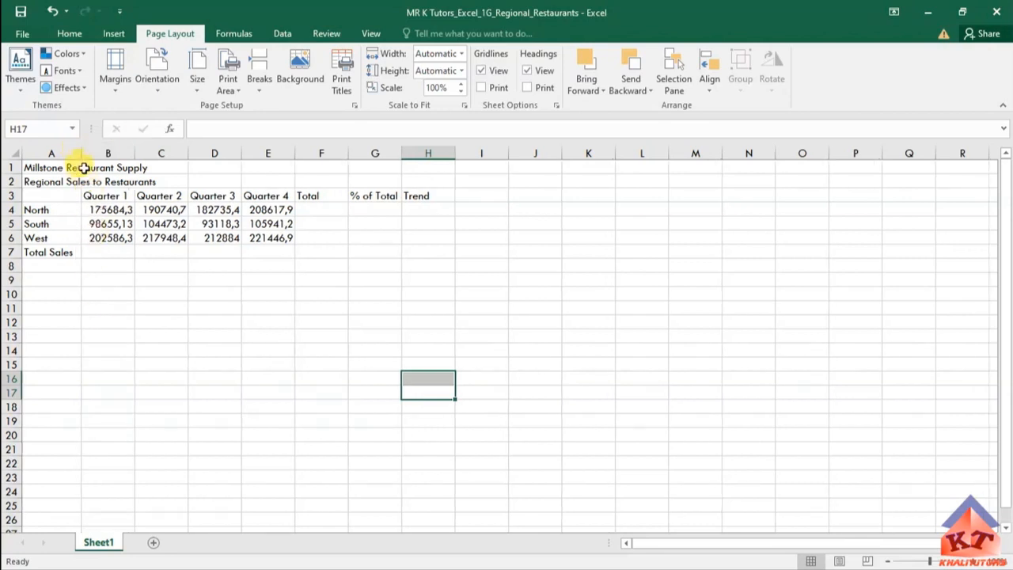
pyautogui.moveTo(81, 152); pyautogui.dragTo(81, 153)
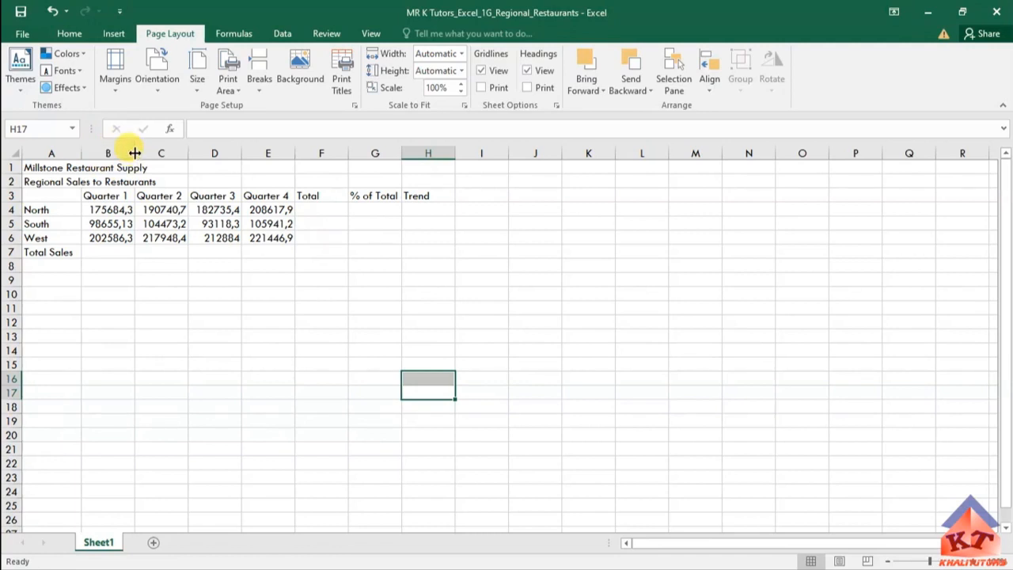
# - Widen column B, which holds the Quarter 1 sales, to 110 pixels
pyautogui.moveTo(134, 152); pyautogui.dragTo(135, 153)
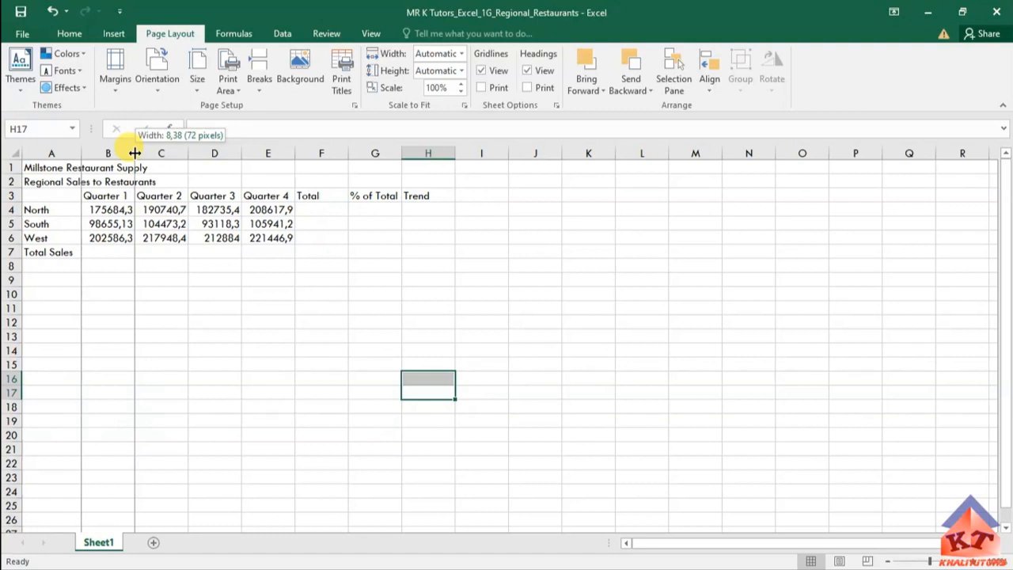
pyautogui.moveTo(135, 153); pyautogui.dragTo(163, 150)
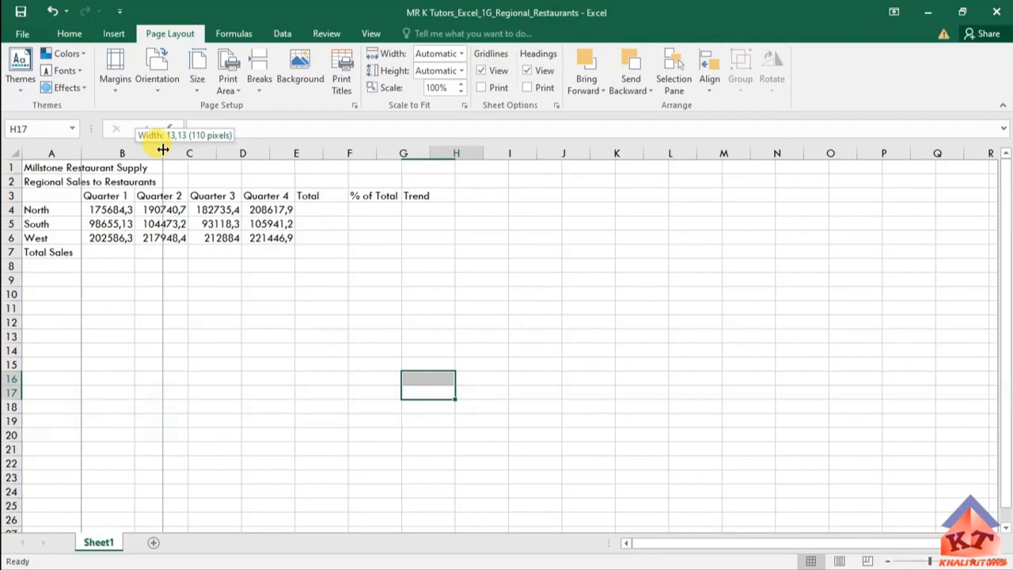
pyautogui.moveTo(162, 149); pyautogui.dragTo(163, 148)
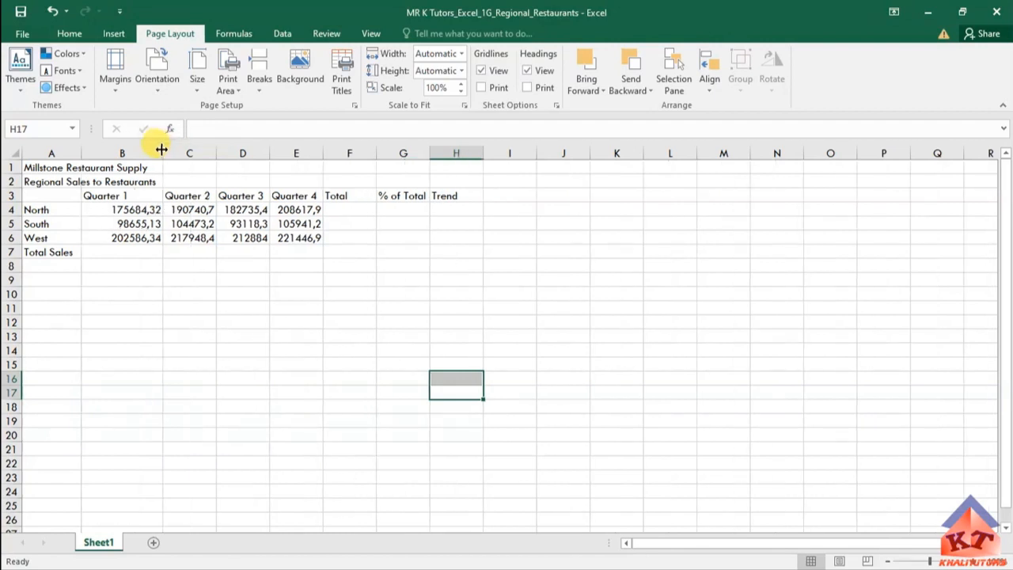
pyautogui.moveTo(162, 148); pyautogui.dragTo(161, 149)
# - Set the width of columns C through H to 13,13 and check the width of column H
pyautogui.moveTo(180, 148); pyautogui.dragTo(463, 156)
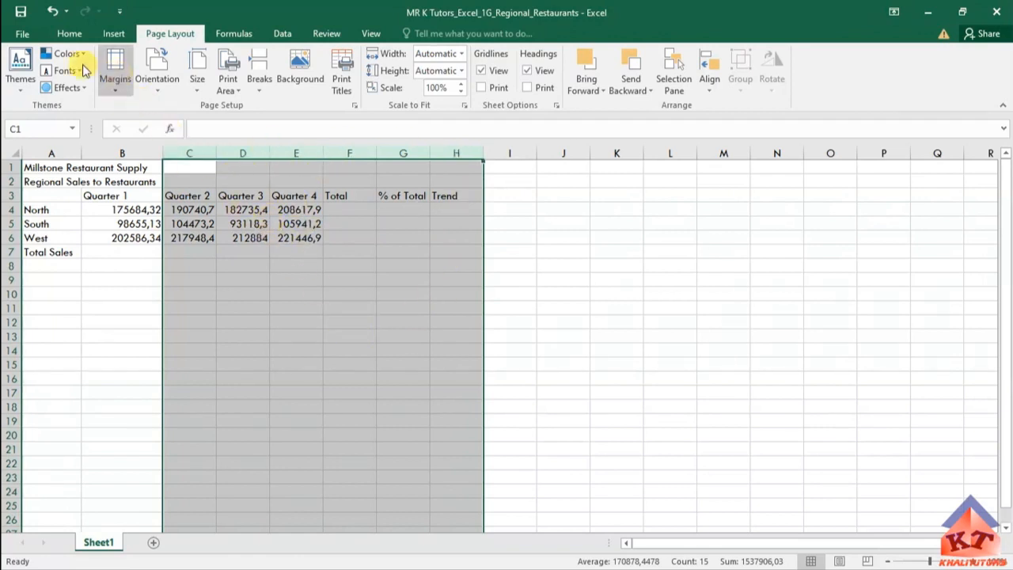
pyautogui.click(69, 34)
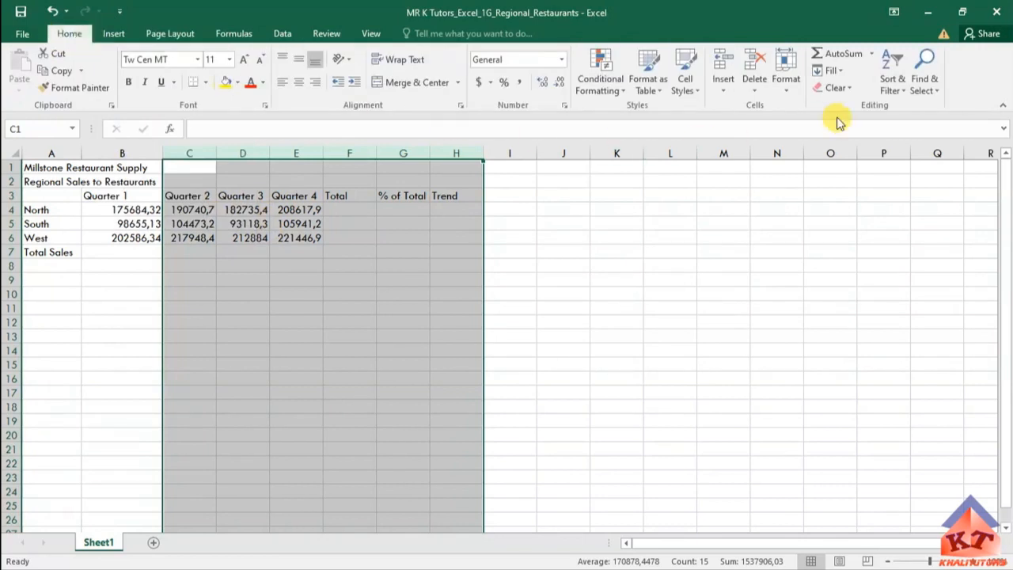
pyautogui.click(786, 88)
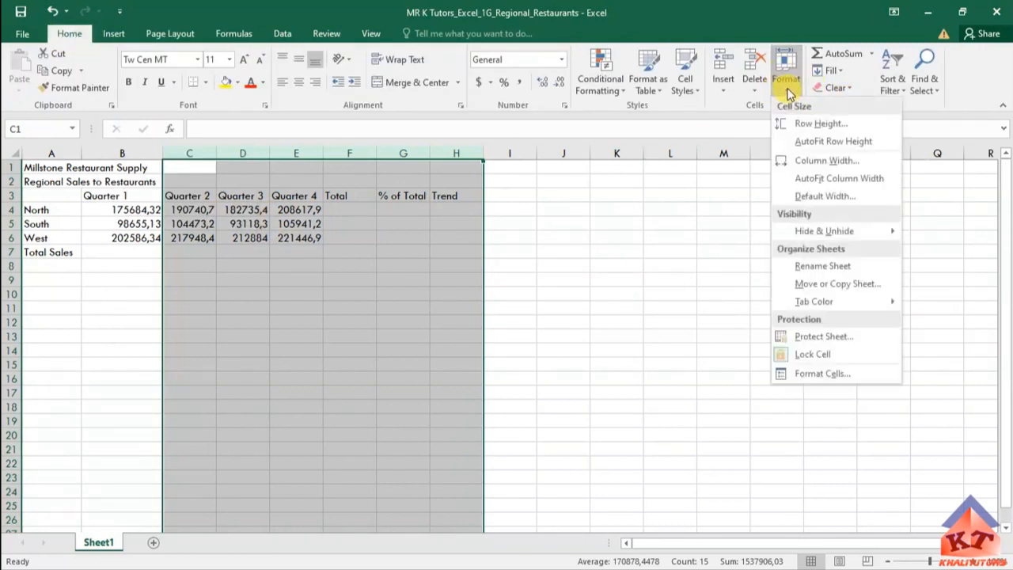
pyautogui.click(815, 160)
pyautogui.moveTo(814, 198); pyautogui.dragTo(533, 234)
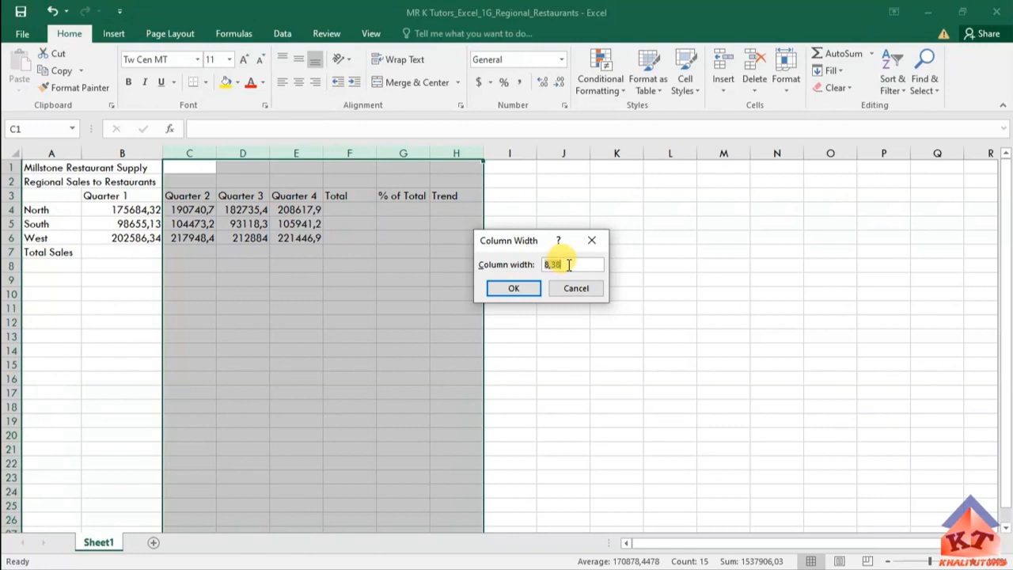
pyautogui.write('13,13')
pyautogui.click(514, 288)
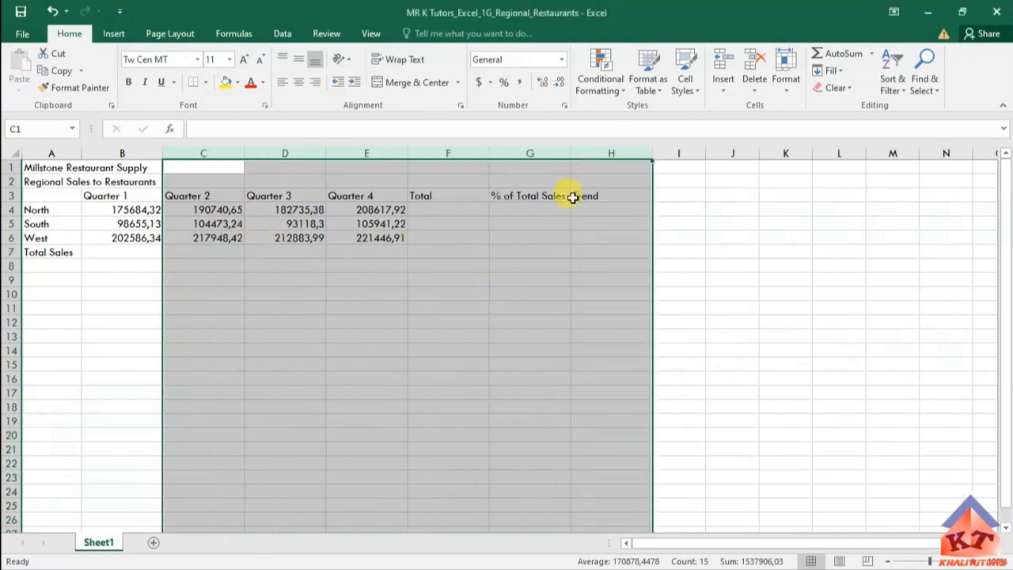
pyautogui.click(816, 291)
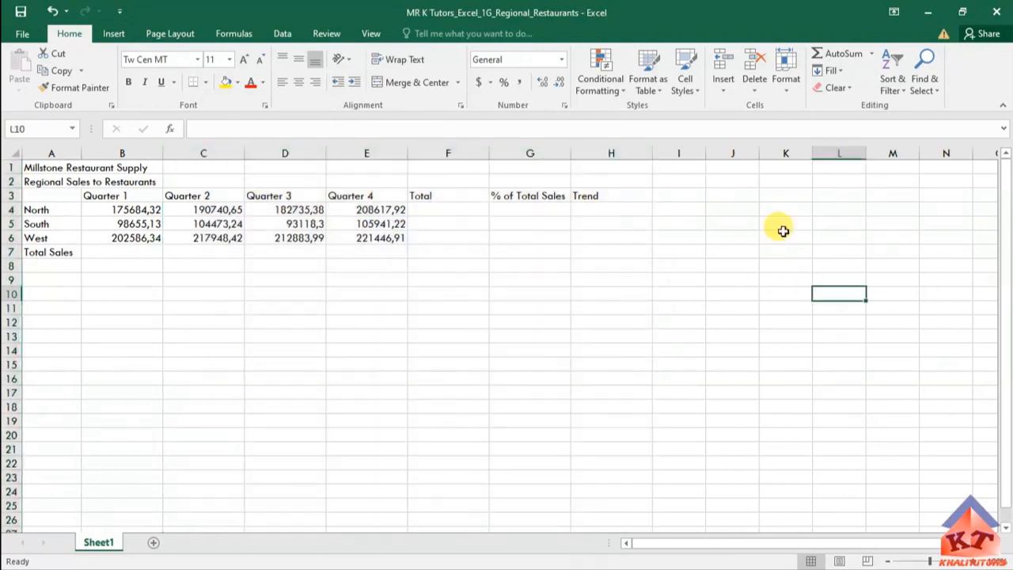
pyautogui.moveTo(653, 156); pyautogui.dragTo(652, 156)
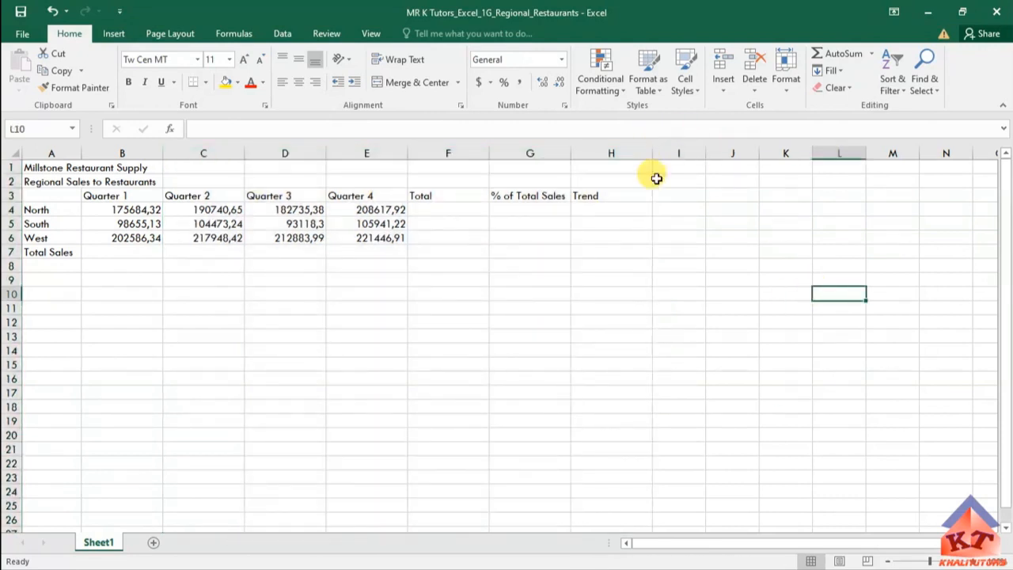